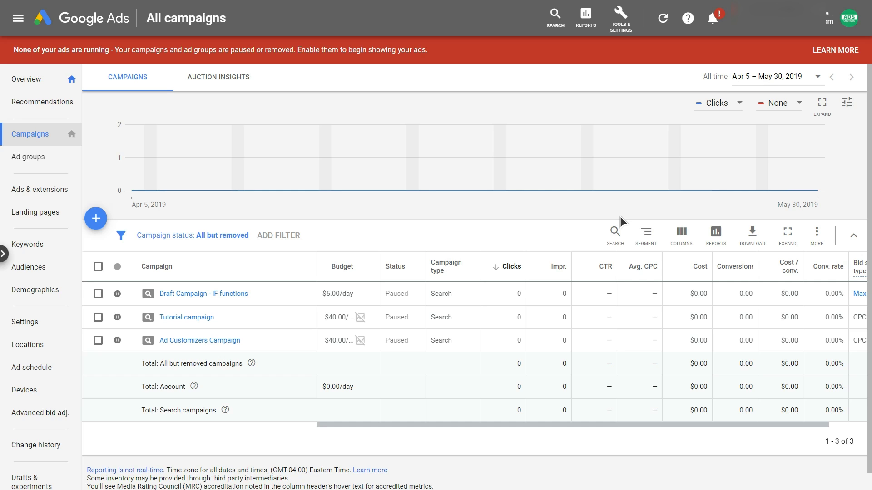
Step: Create a new Android App promotion campaign for the Voc App flashcards app
left_click(95, 219)
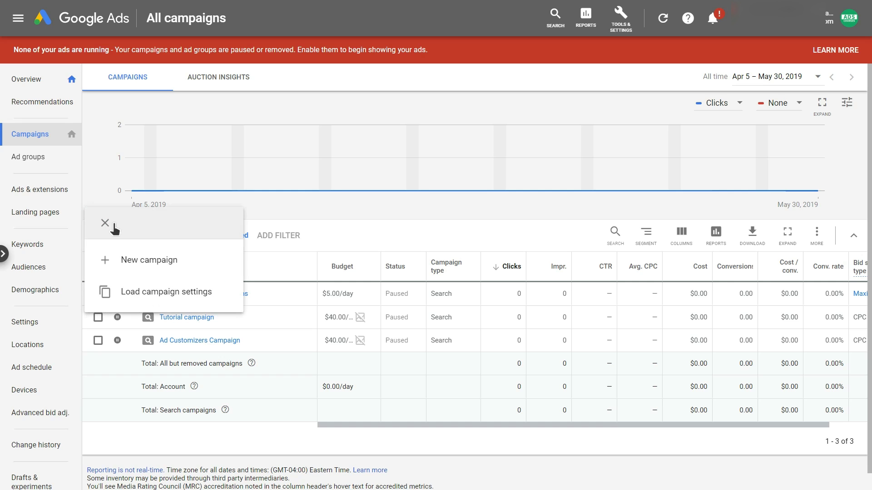
left_click(146, 260)
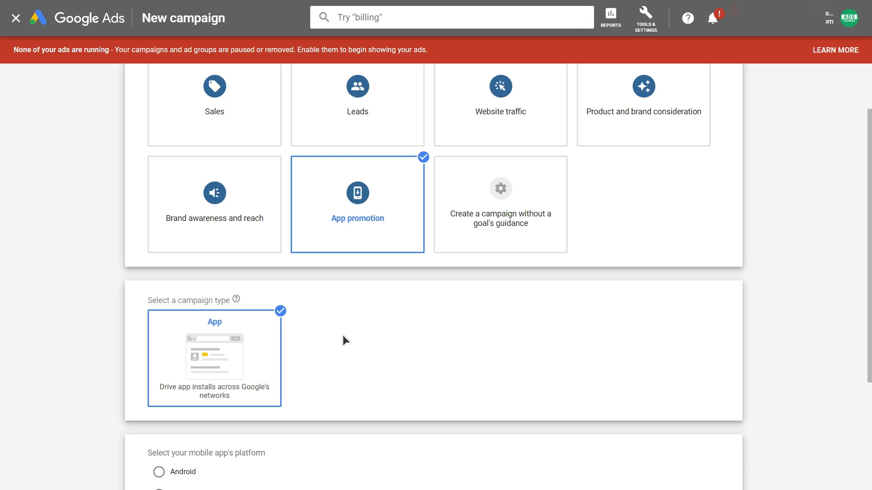
scroll(365, 353, "down", 3)
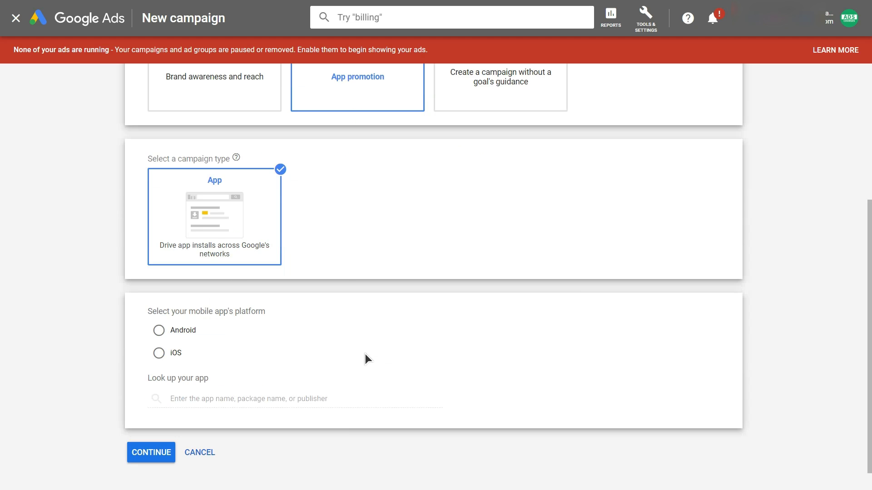
scroll(365, 354, "down", 1)
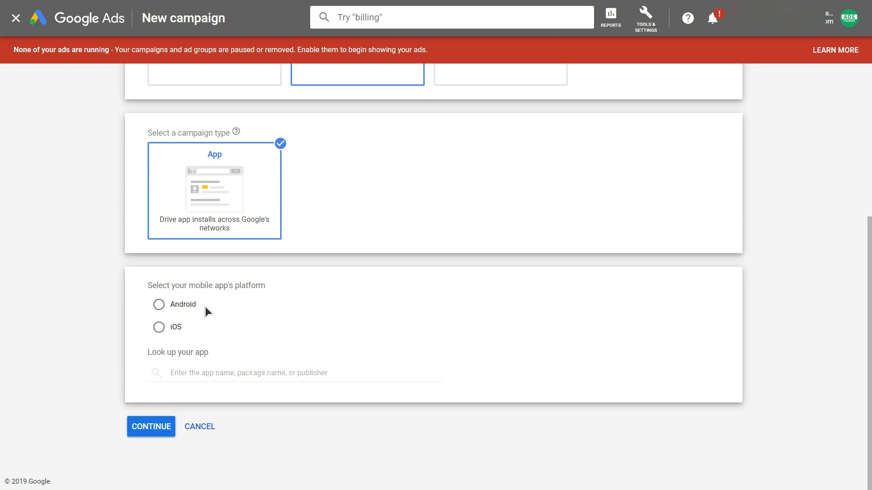
left_click(163, 305)
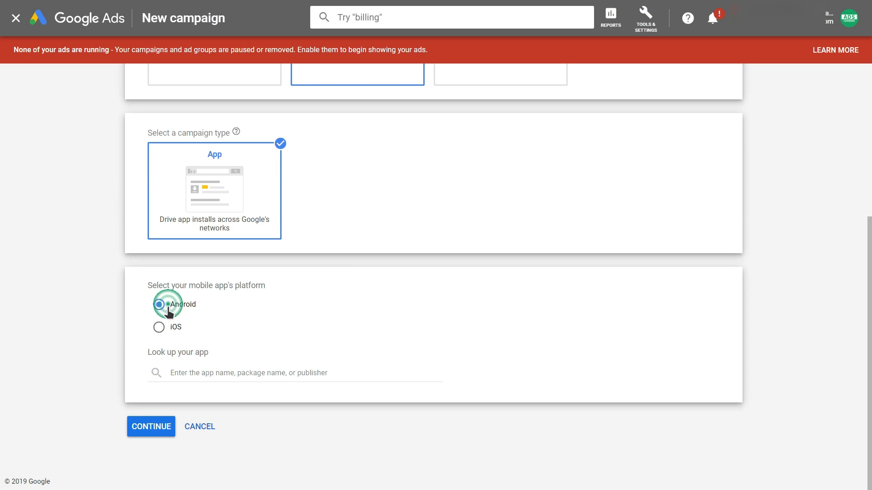
left_click(191, 374)
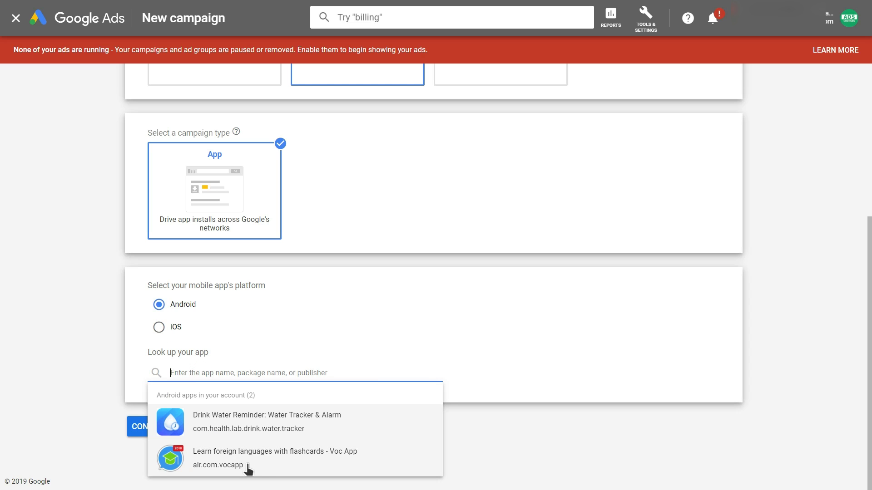
left_click(272, 470)
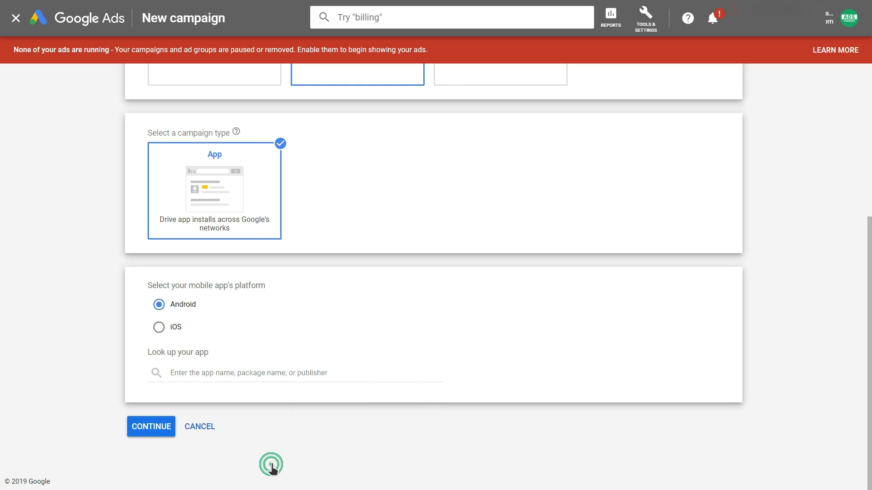
left_click(160, 422)
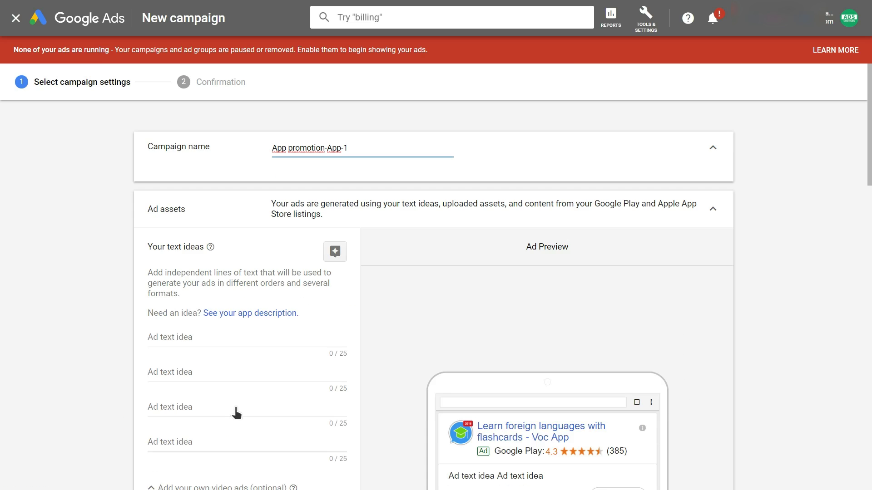
Step: Name the campaign 'UAC - Vocapp (UK)' and start on the first ad text idea
triple_click(394, 146)
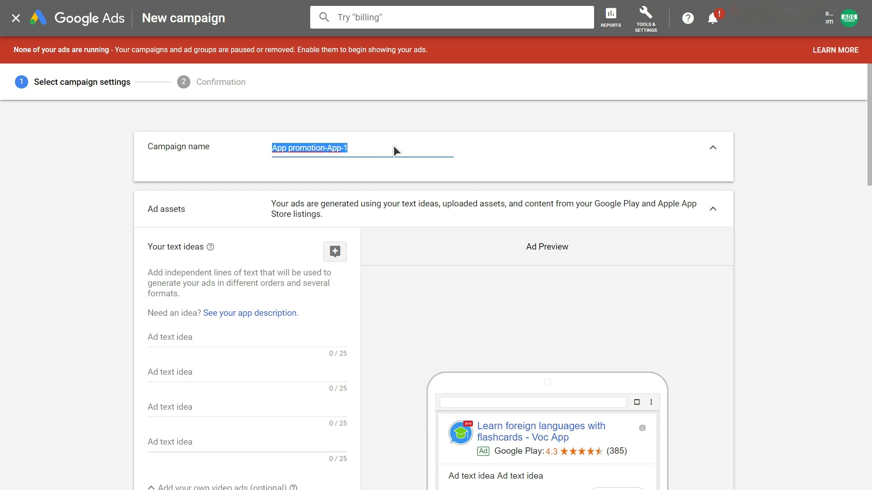
type("UAC - Vocapp (UK)")
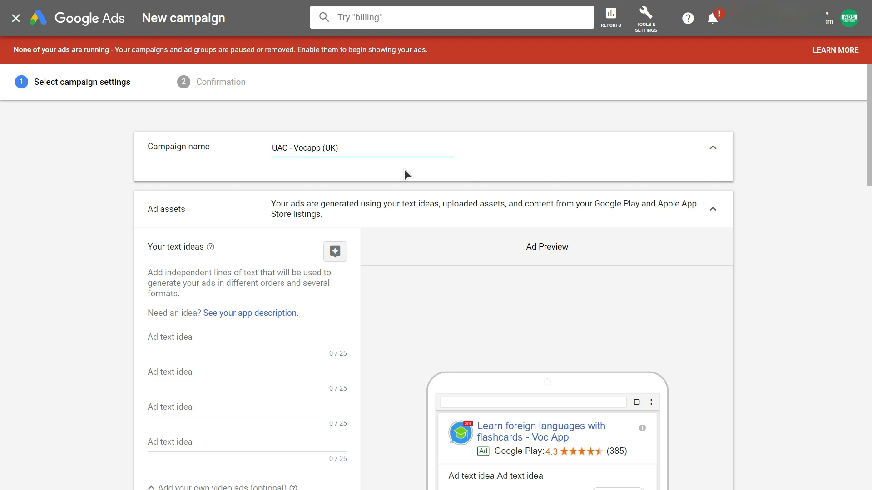
scroll(743, 218, "down", 3)
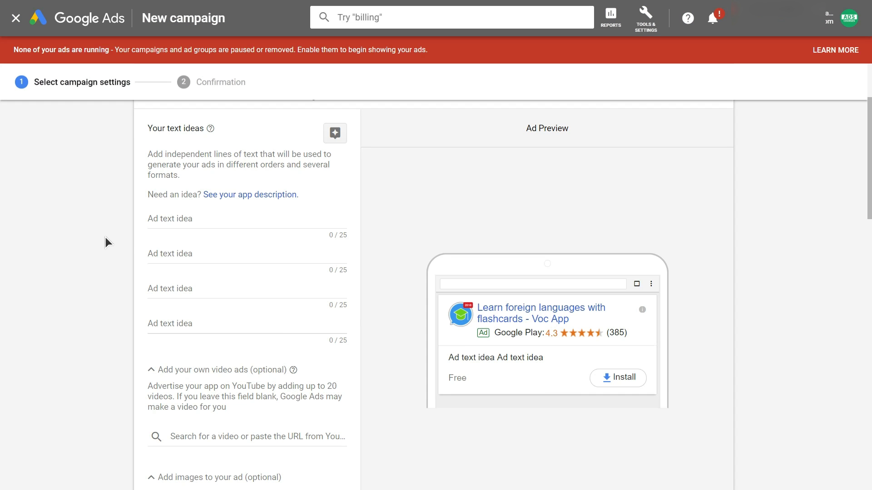
left_click(205, 223)
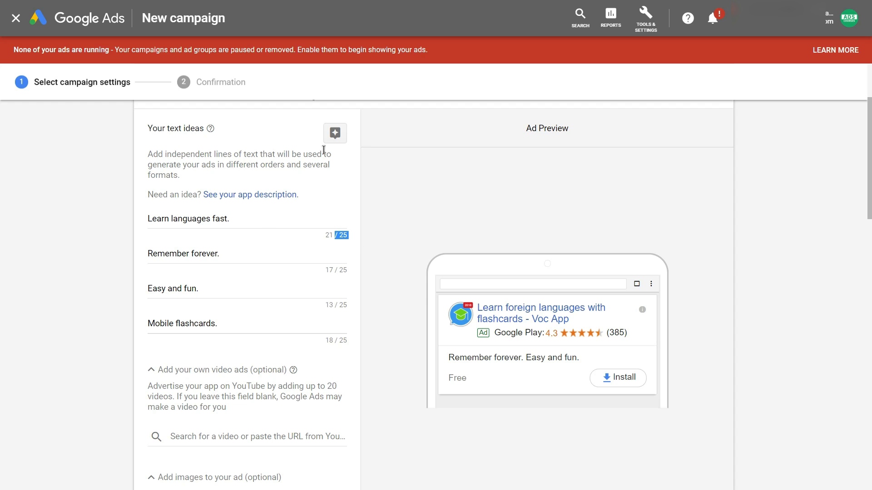
left_click(334, 139)
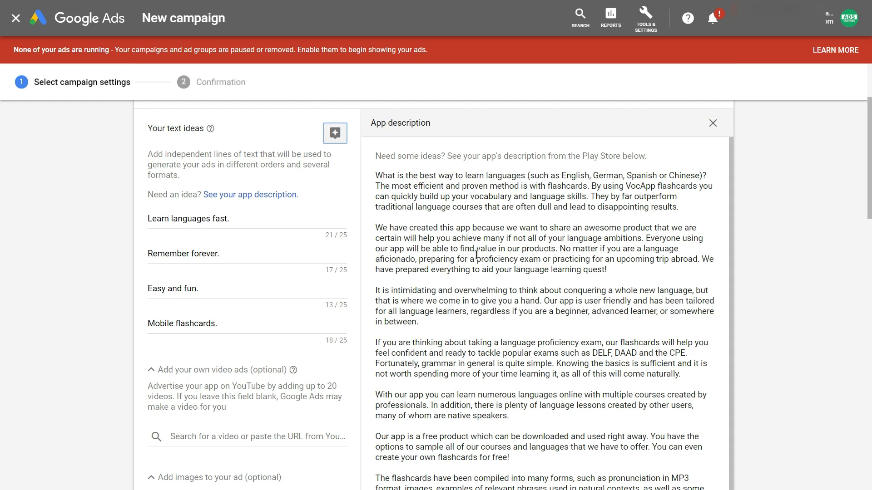
left_click(712, 123)
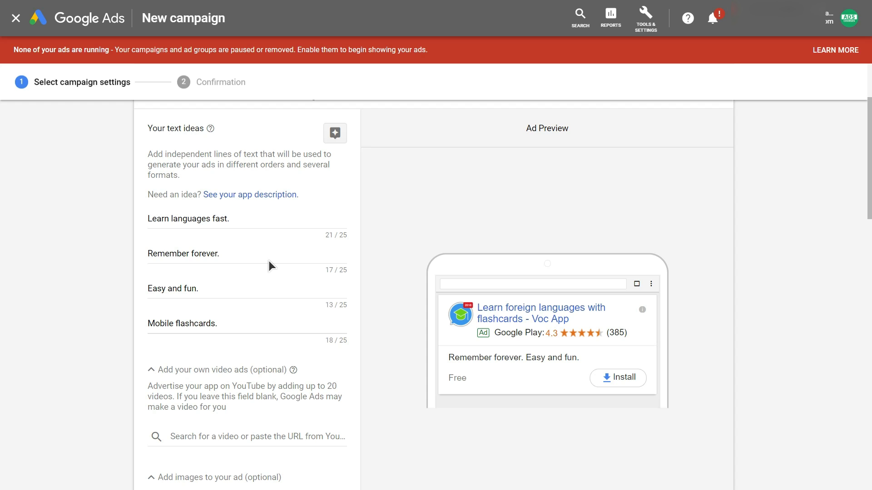
left_click(267, 217)
left_click(242, 254)
left_click(270, 217)
left_click(261, 253)
scroll(868, 229, "down", 4)
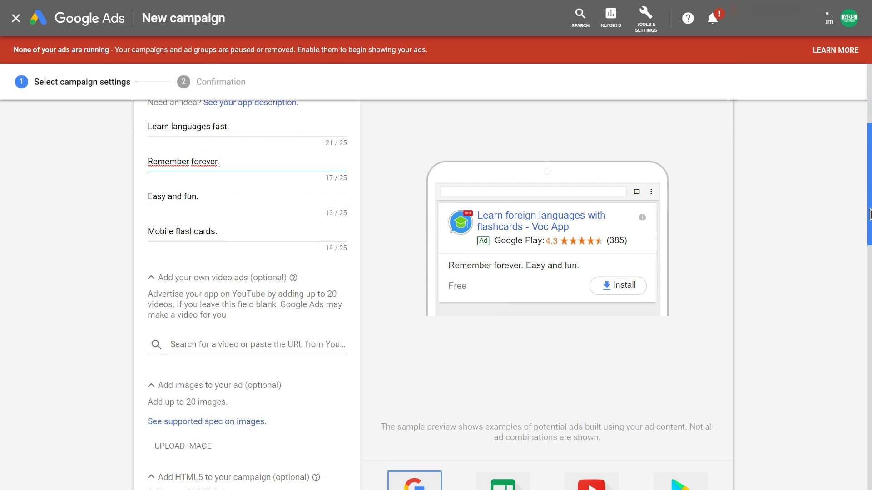
scroll(869, 229, "down", 2)
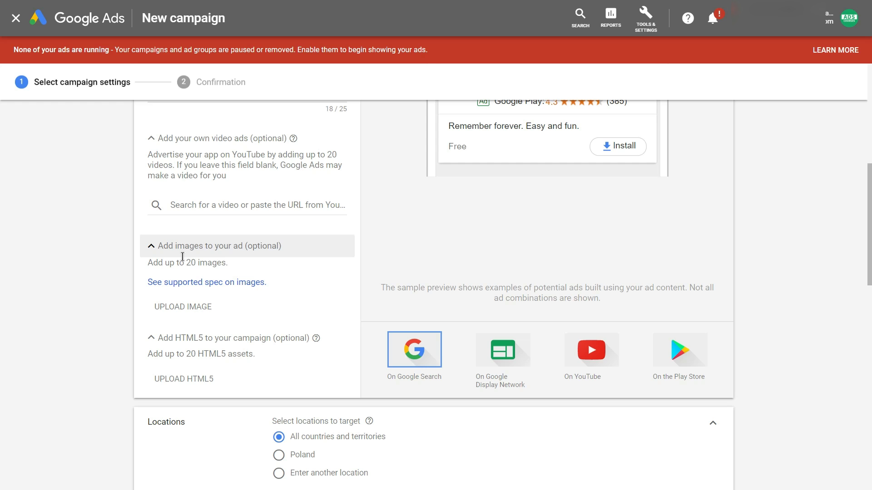
Step: Target Poland, reaching only people physically in the targeted locations
left_click_drag(867, 196, 870, 265)
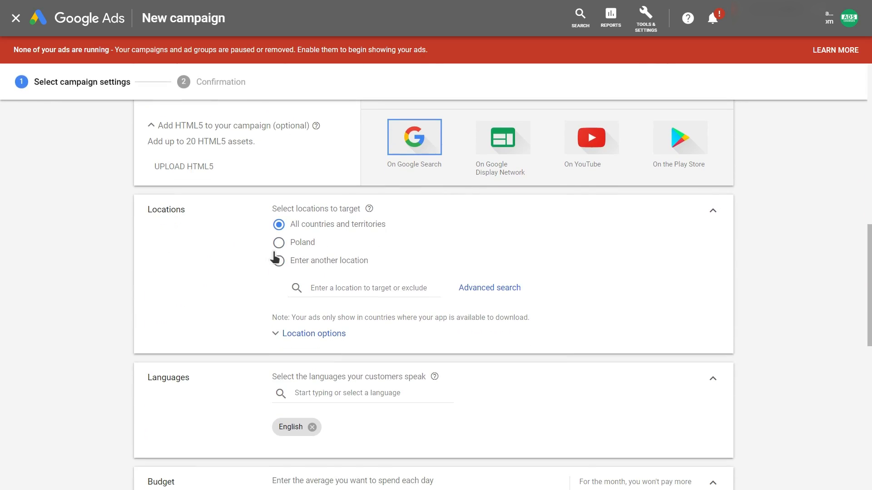
left_click(279, 245)
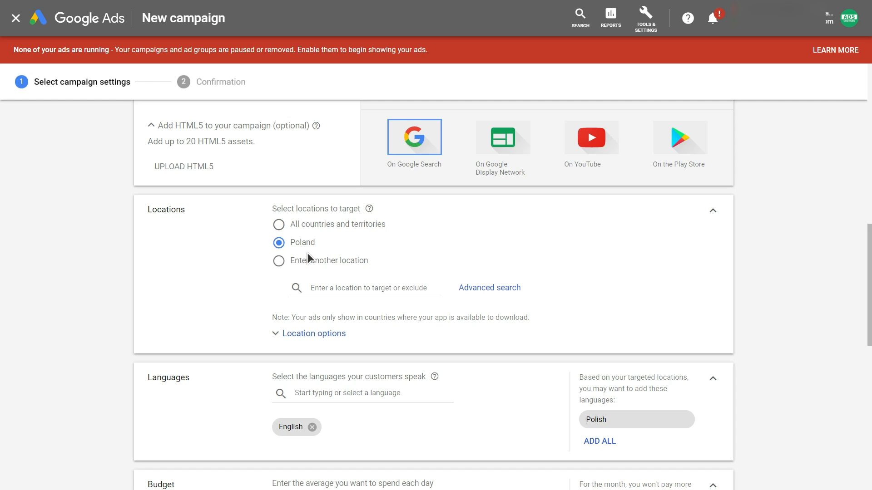
left_click(313, 333)
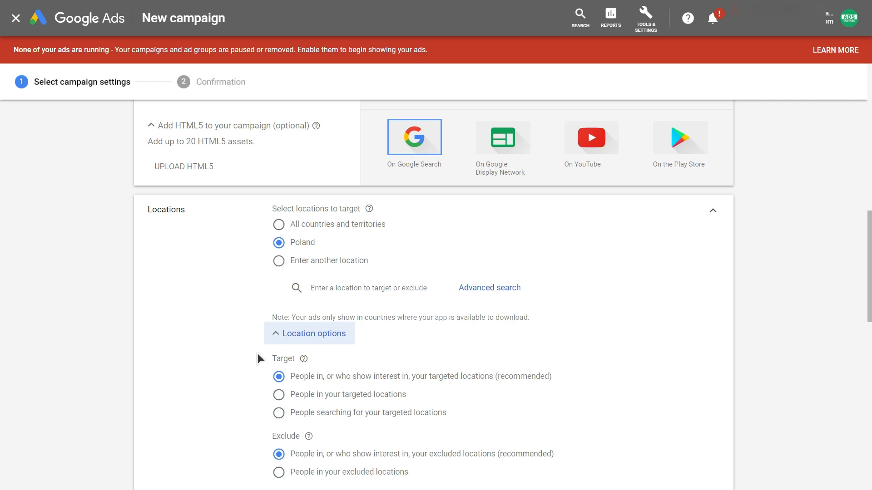
scroll(257, 353, "down", 2)
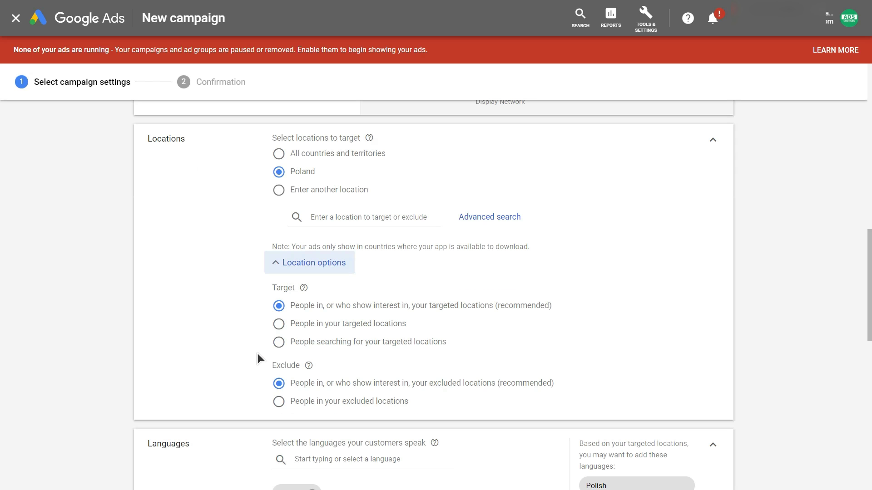
left_click(279, 332)
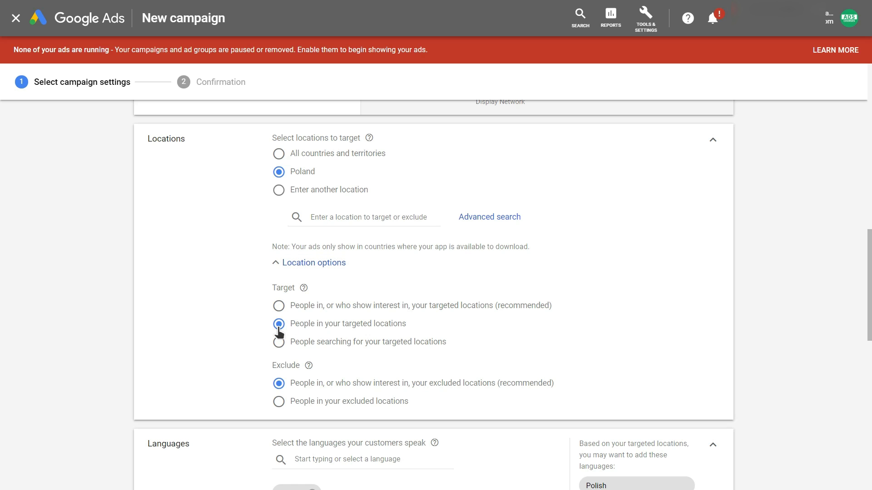
scroll(279, 331, "down", 4)
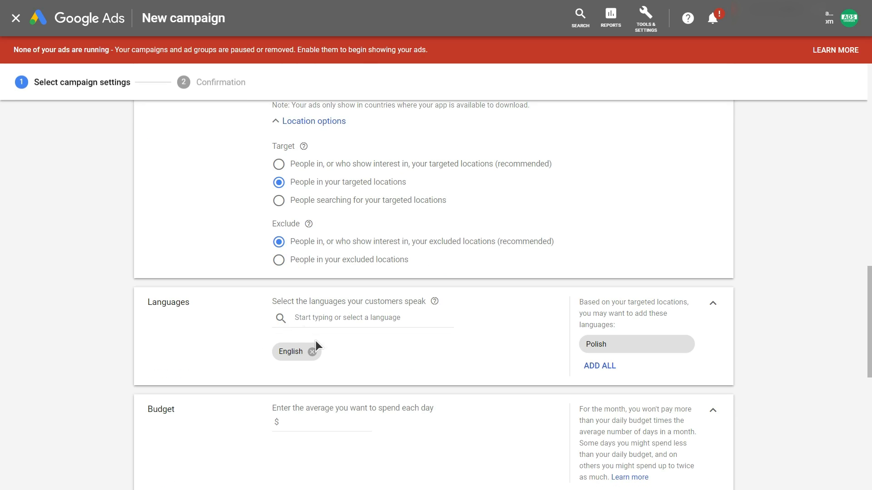
Step: Enter a $50 average daily budget for the campaign
scroll(345, 226, "down", 5)
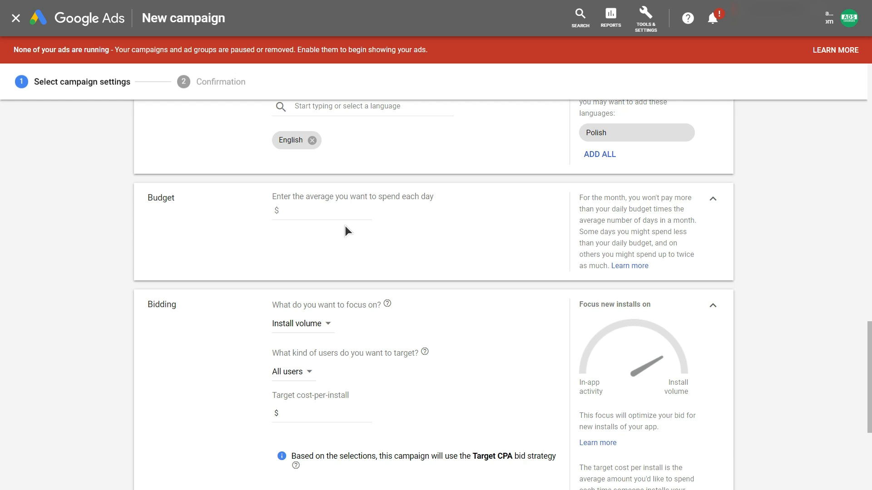
left_click(336, 212)
type("50")
scroll(107, 300, "down", 3)
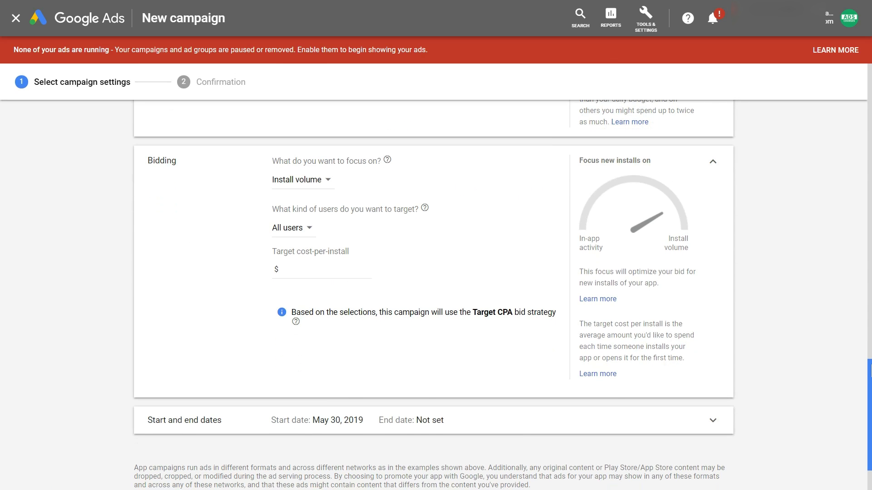